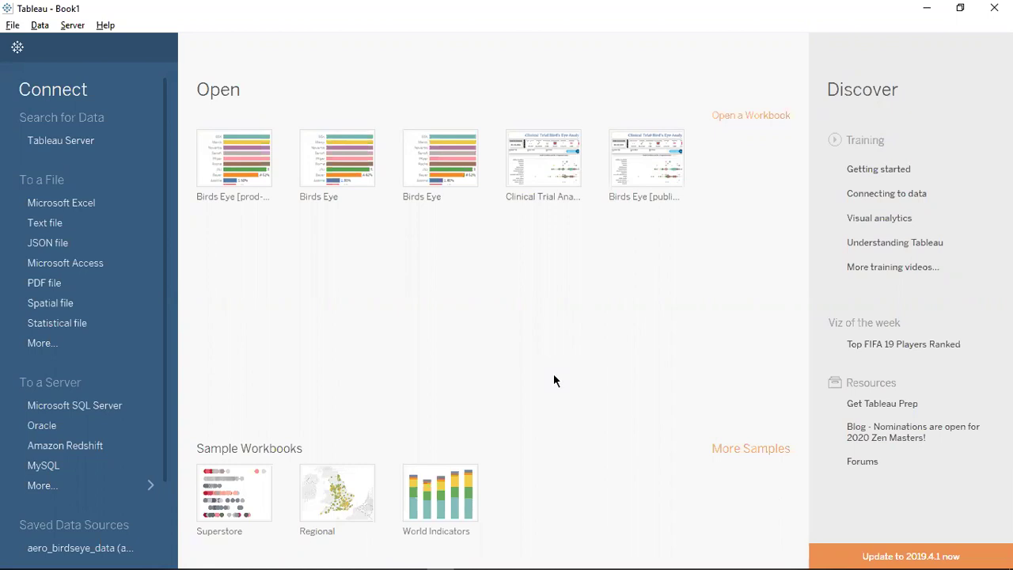
{"action": "left_click", "coordinate": [70, 471]}
{"action": "left_click", "coordinate": [399, 257]}
{"action": "key", "text": "Return"}
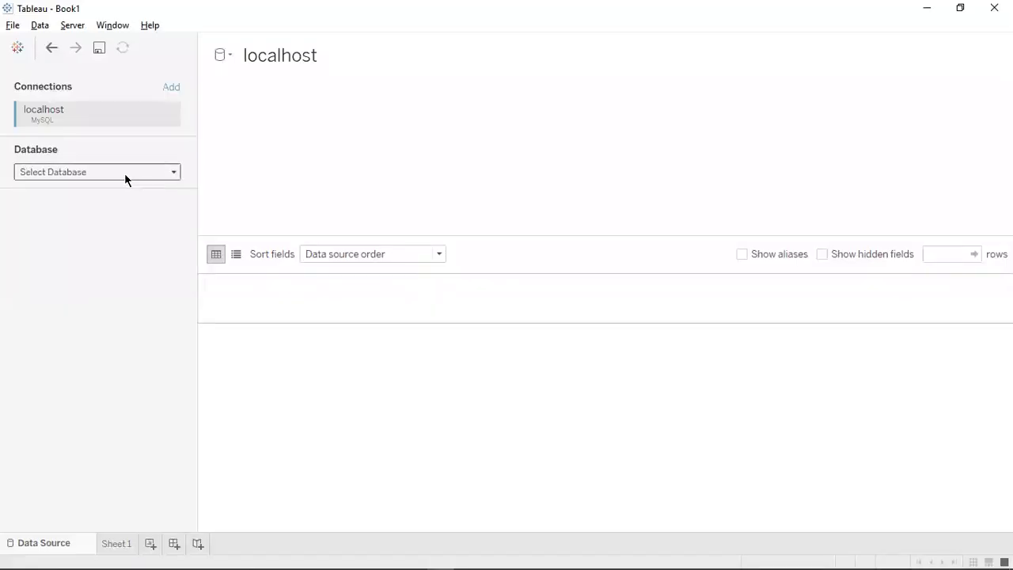
{"action": "left_click", "coordinate": [153, 173]}
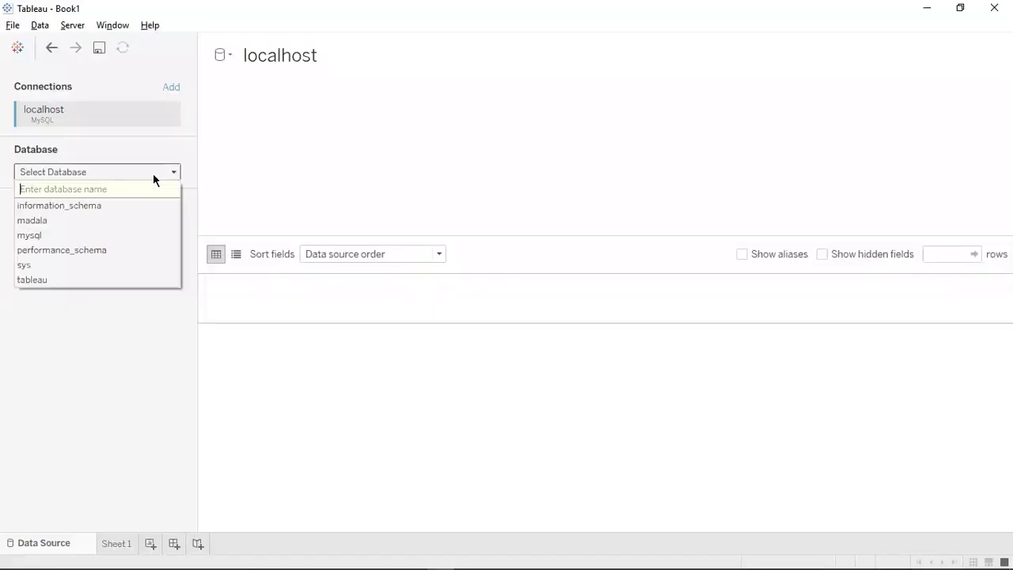
{"action": "left_click", "coordinate": [54, 281]}
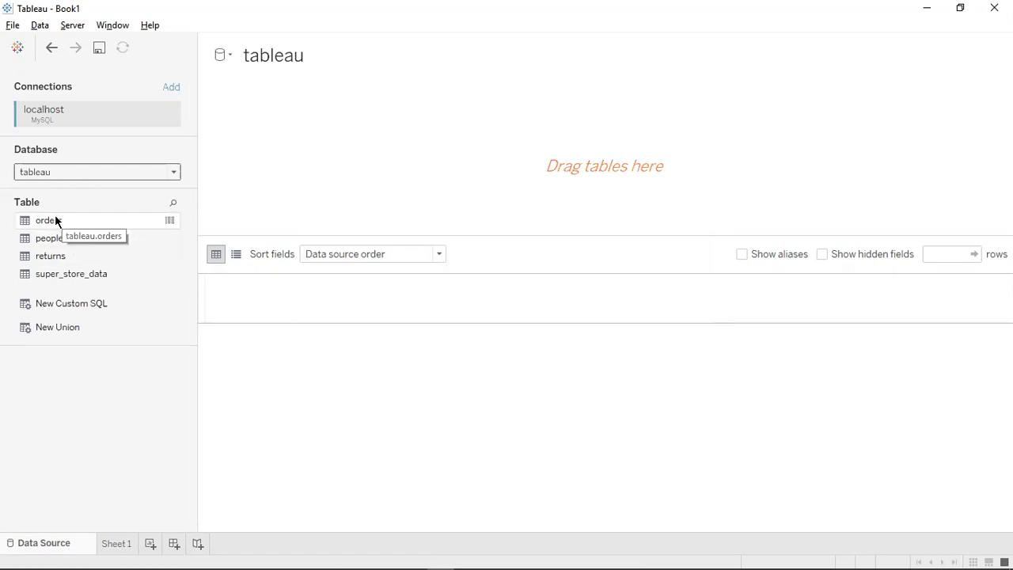
Place orders and people on the canvas, inner-joined on orders Region = people Reg
{"action": "left_click_drag", "start_coordinate": [55, 220], "coordinate": [387, 134]}
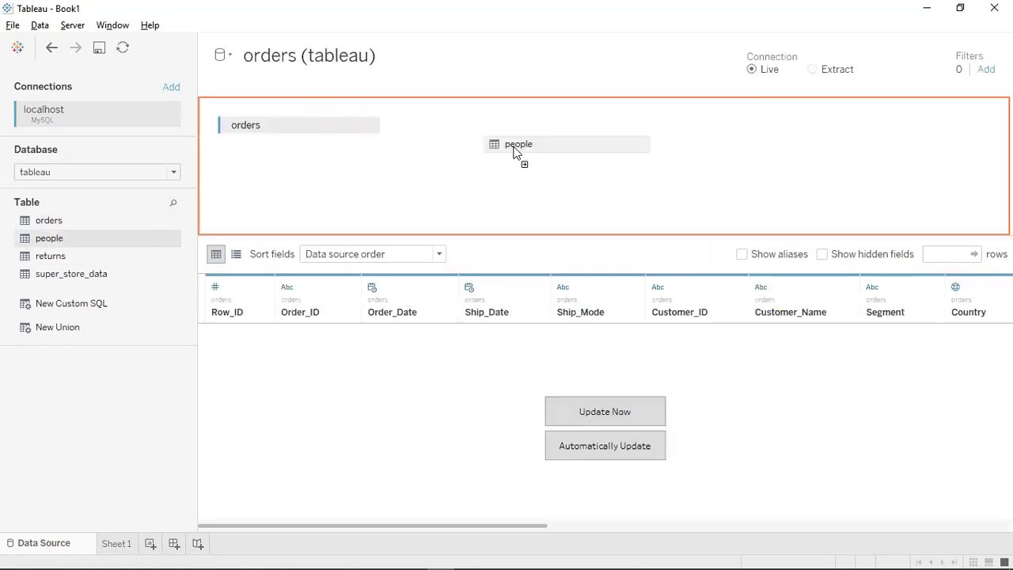
{"action": "left_click_drag", "start_coordinate": [49, 237], "coordinate": [513, 147]}
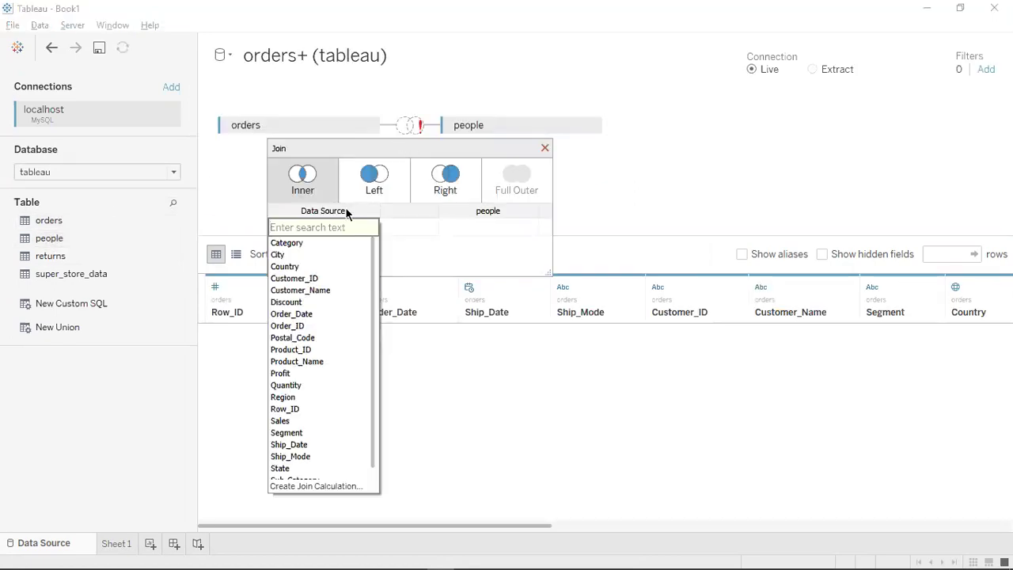
{"action": "left_click", "coordinate": [325, 397]}
{"action": "left_click", "coordinate": [511, 228]}
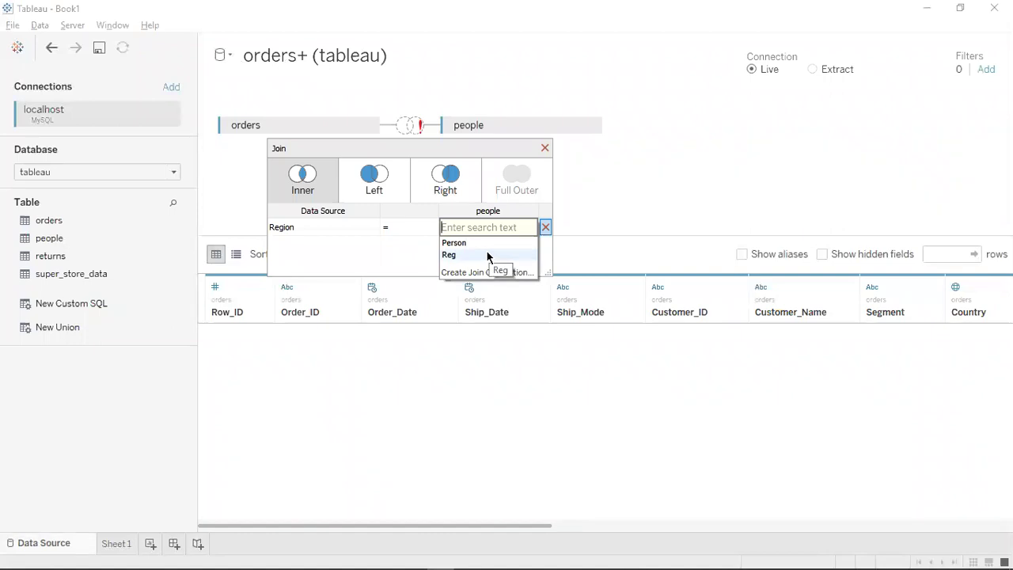
{"action": "left_click", "coordinate": [487, 255]}
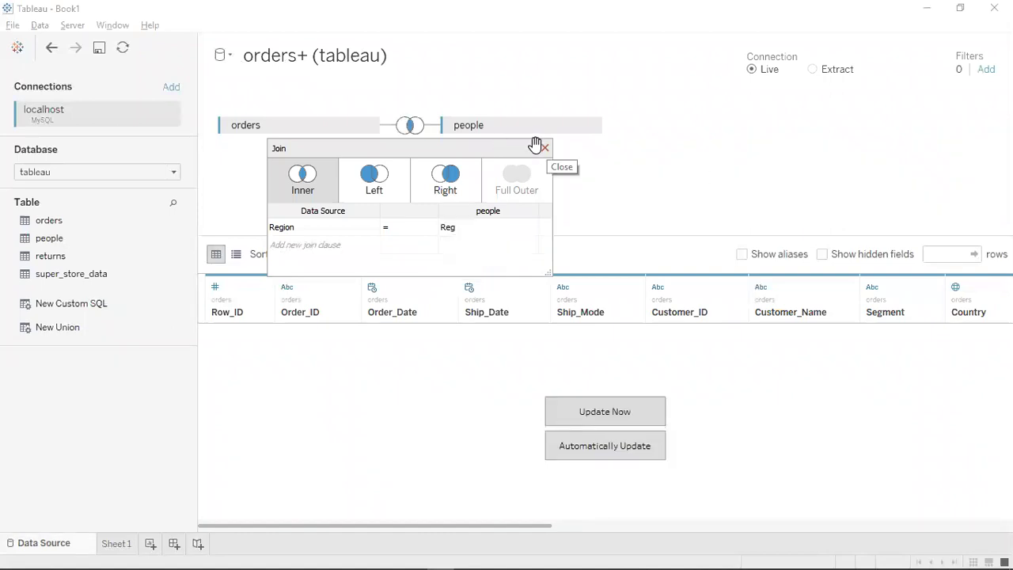
{"action": "left_click", "coordinate": [544, 148]}
{"action": "left_click", "coordinate": [407, 129]}
Close the join settings and remove the people and orders tables from the canvas
{"action": "mouse_move", "coordinate": [516, 181]}
{"action": "left_click", "coordinate": [545, 148]}
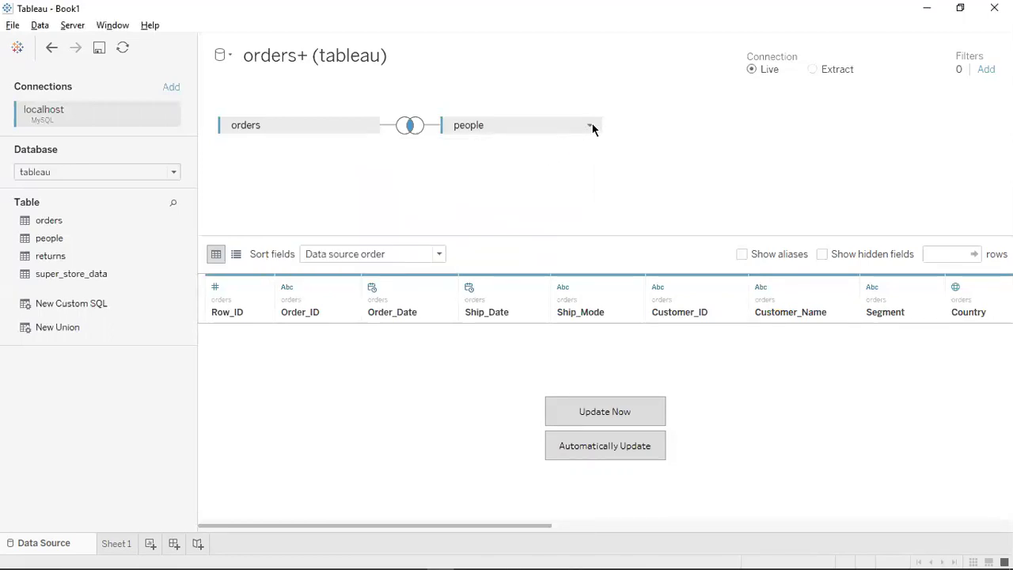
{"action": "left_click", "coordinate": [587, 128]}
{"action": "left_click", "coordinate": [611, 182]}
{"action": "left_click", "coordinate": [368, 126]}
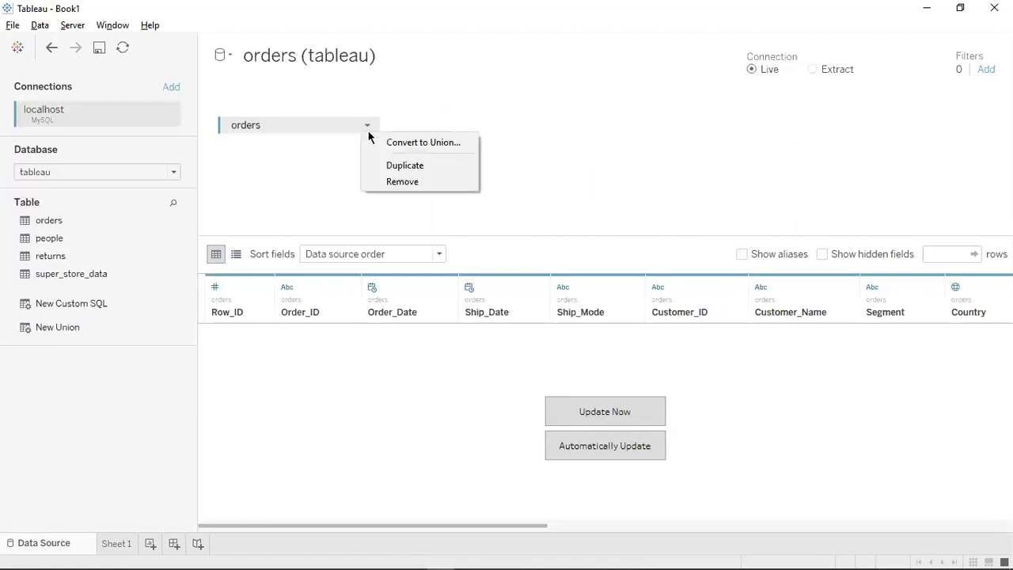
{"action": "left_click", "coordinate": [390, 182]}
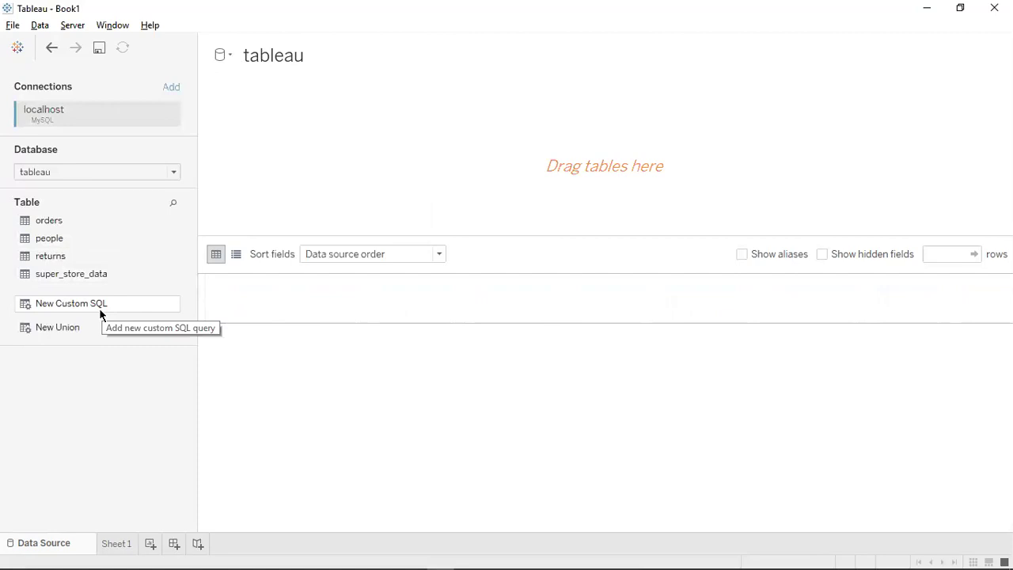
Write a new custom SQL query unioning left and right outer joins of orders and people
{"action": "double_click", "coordinate": [99, 308]}
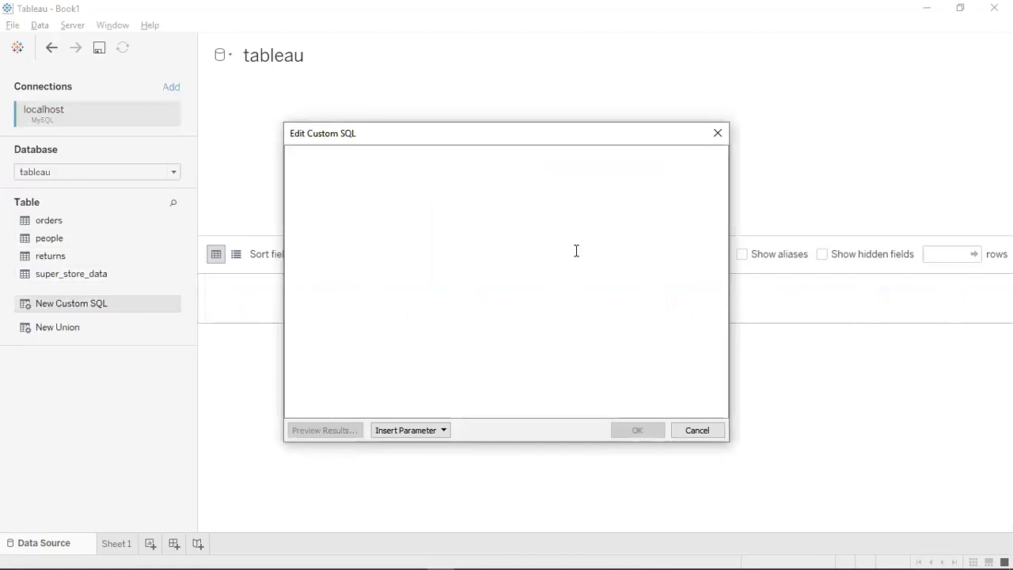
{"action": "type", "text": "select * from orders as o"}
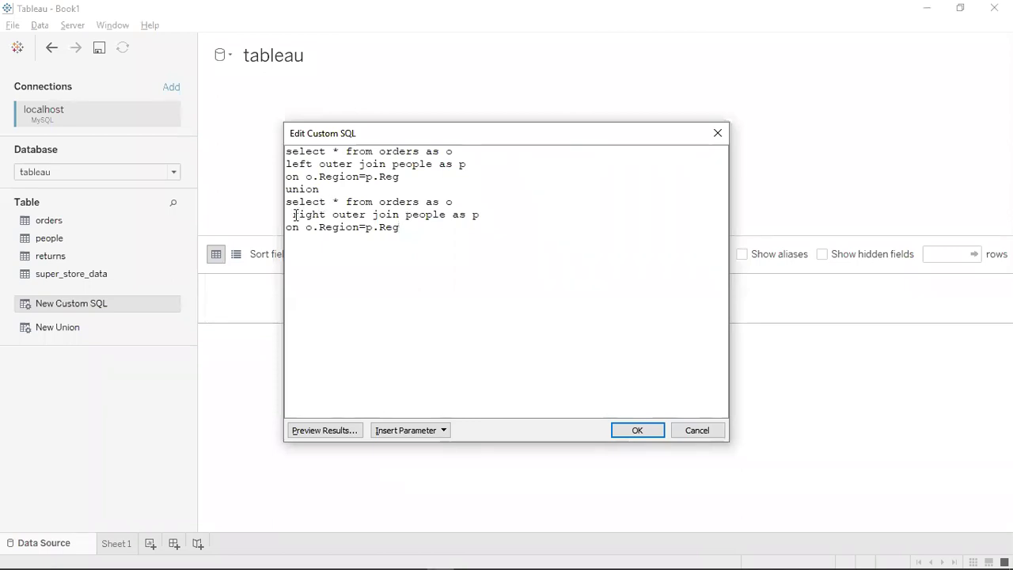
{"action": "key", "text": "BackSpace"}
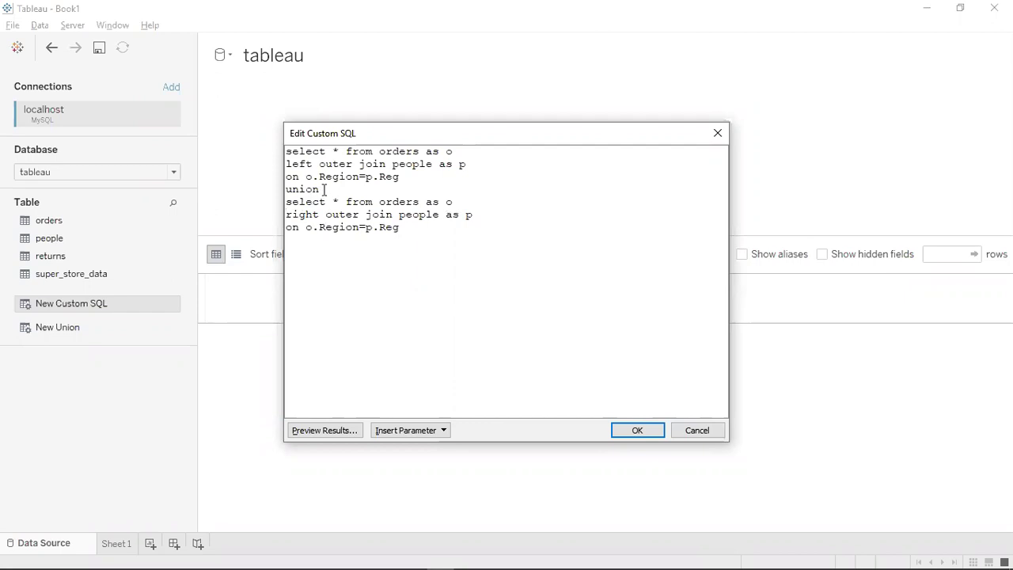
Highlight the UNION keyword, the left outer join query and the right outer join clause
{"action": "left_click_drag", "start_coordinate": [321, 189], "coordinate": [268, 185]}
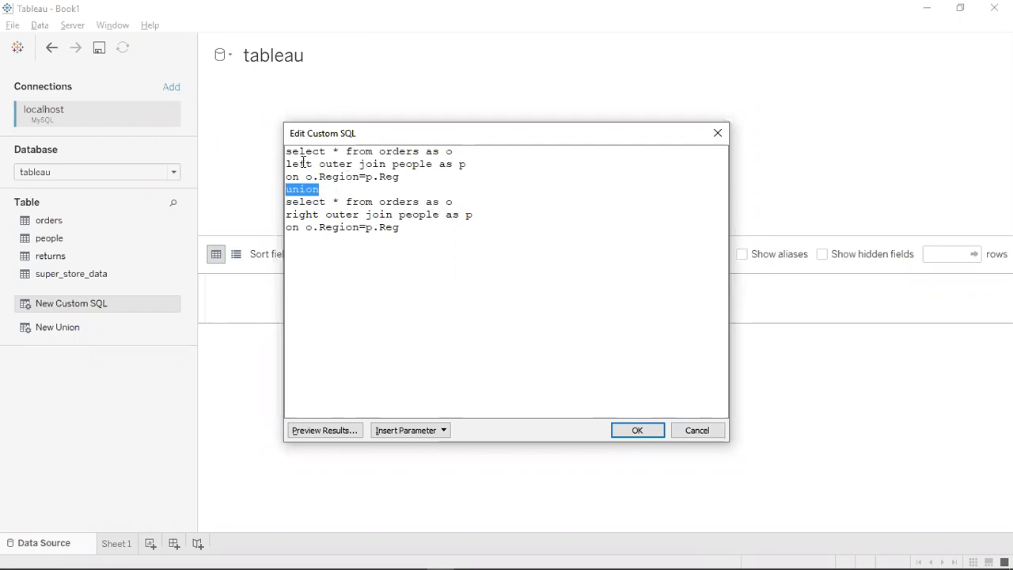
{"action": "left_click_drag", "start_coordinate": [285, 151], "coordinate": [417, 177]}
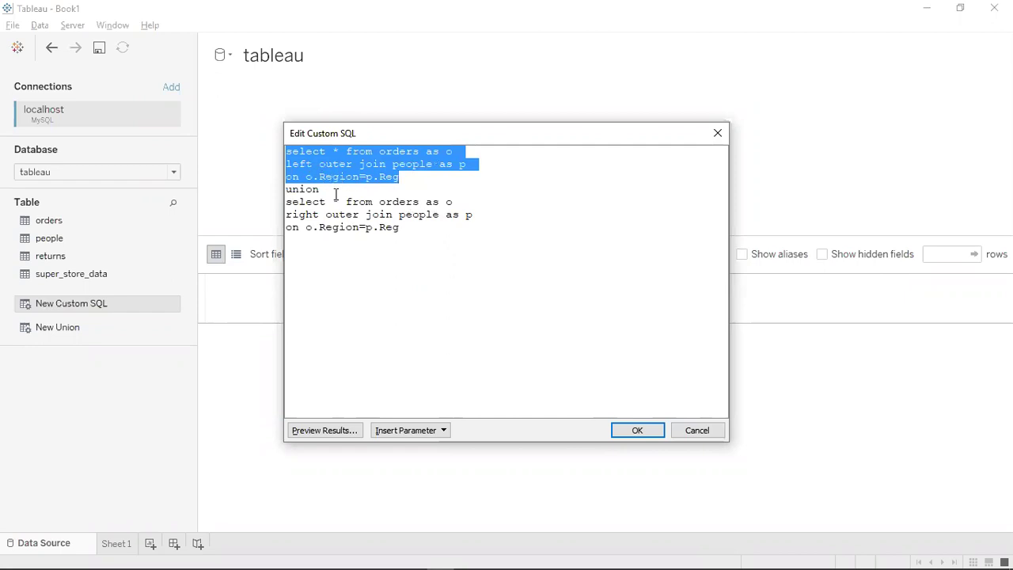
{"action": "left_click", "coordinate": [410, 230]}
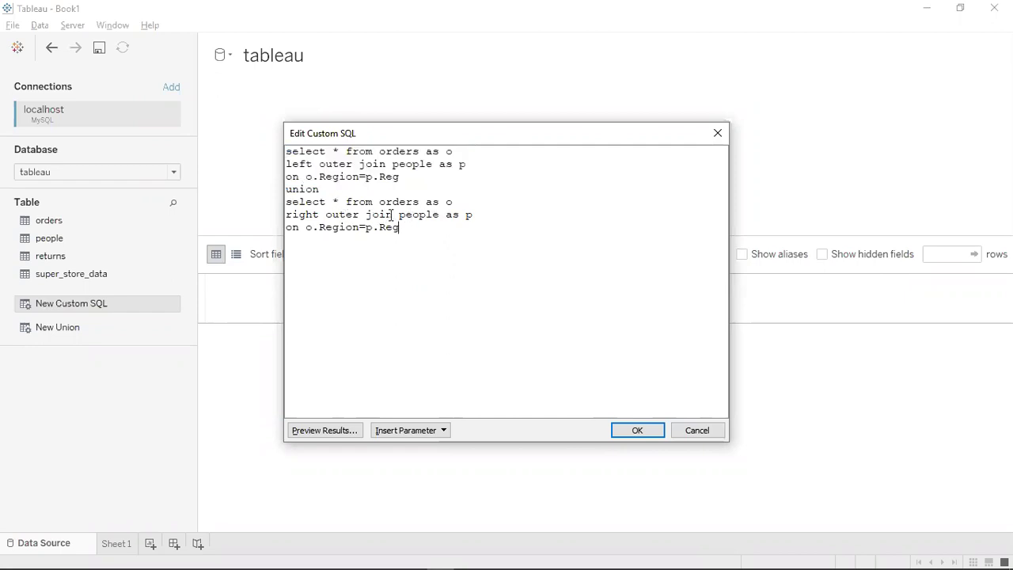
{"action": "left_click_drag", "start_coordinate": [392, 214], "coordinate": [280, 212]}
{"action": "left_click", "coordinate": [405, 254]}
Confirm the custom SQL query and load its rows into the data grid preview
{"action": "left_click", "coordinate": [637, 431]}
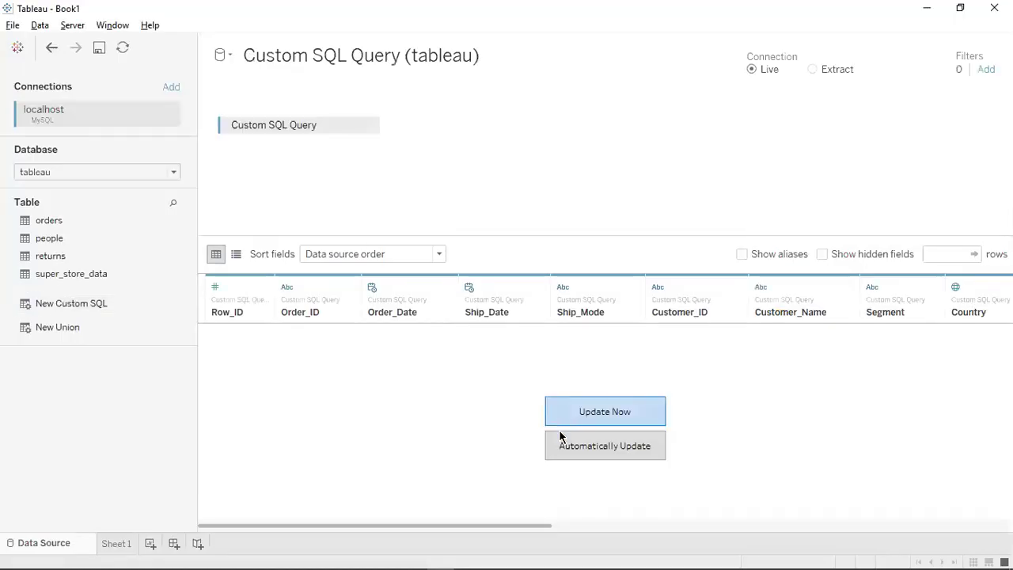
{"action": "left_click", "coordinate": [575, 446]}
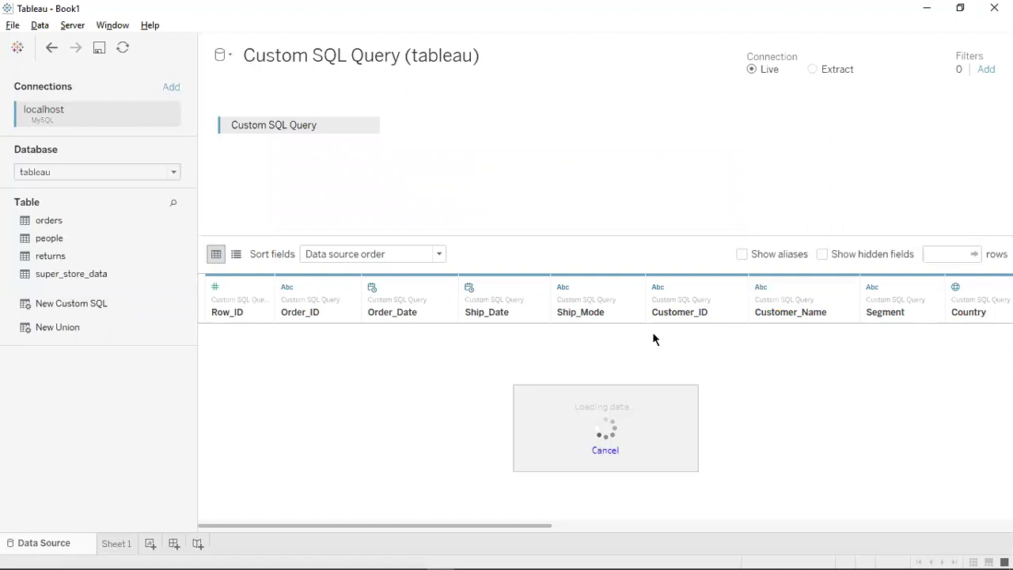